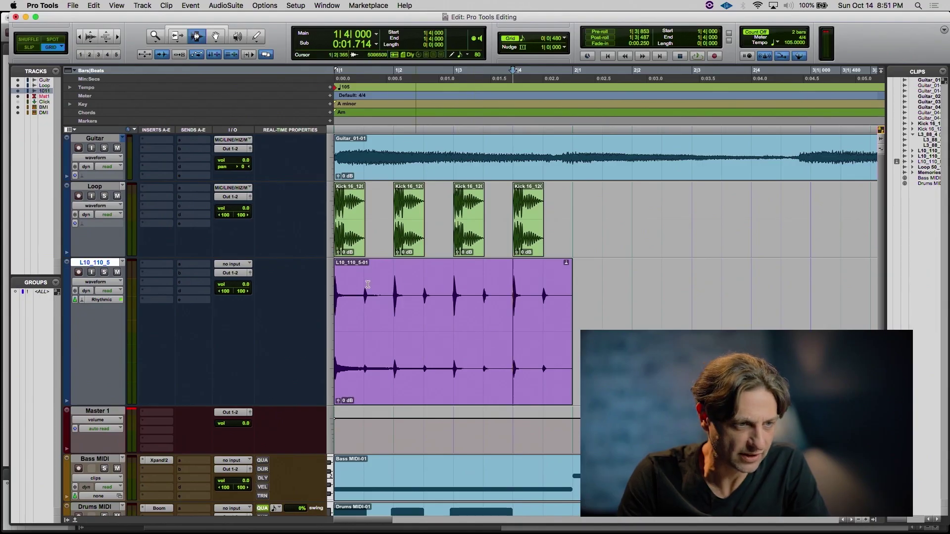
Select the one-bar L10_110_5-01 drum loop clip spanning bar 1 to bar 2
double_click(450, 333)
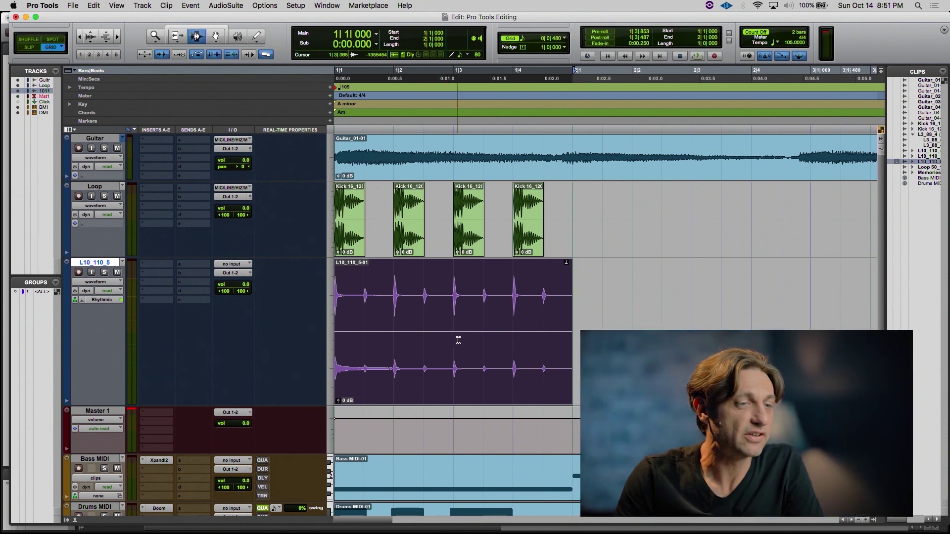
Duplicate the L10_110_5 clip so L10_110_5-02 follows it from bar 2 to bar 3
left_click_drag(566, 298, 323, 315)
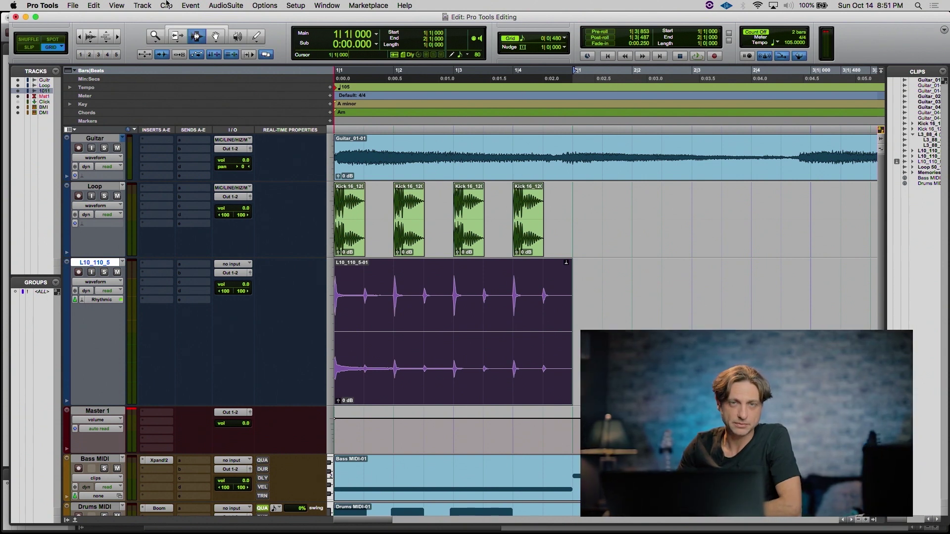
left_click(95, 6)
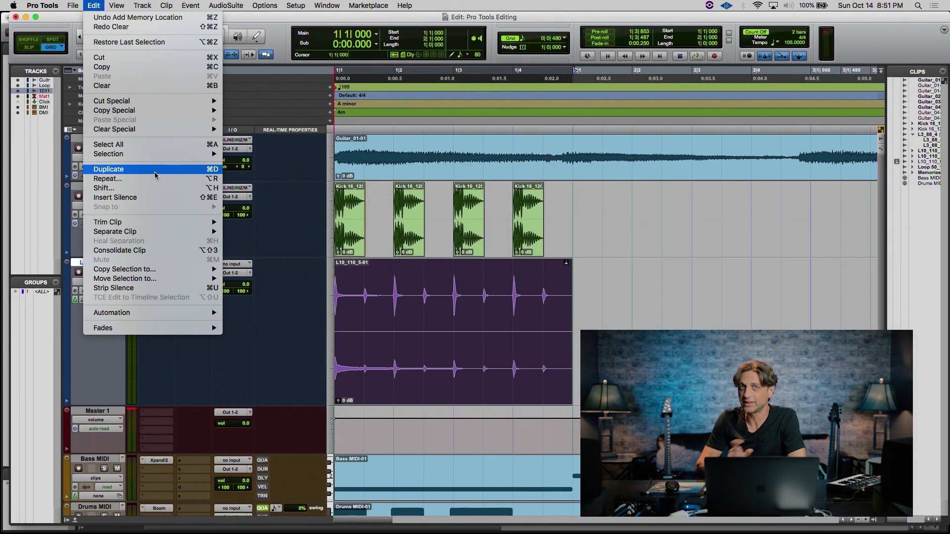
left_click(155, 169)
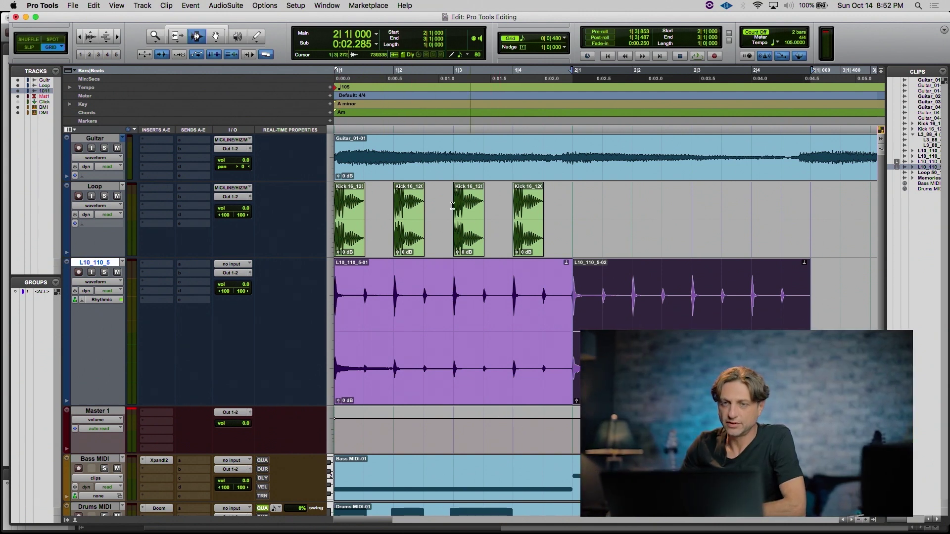
Set the Loop track height to jumbo and duplicate its four bar-1 Kick clips into bar 2
left_click(329, 222)
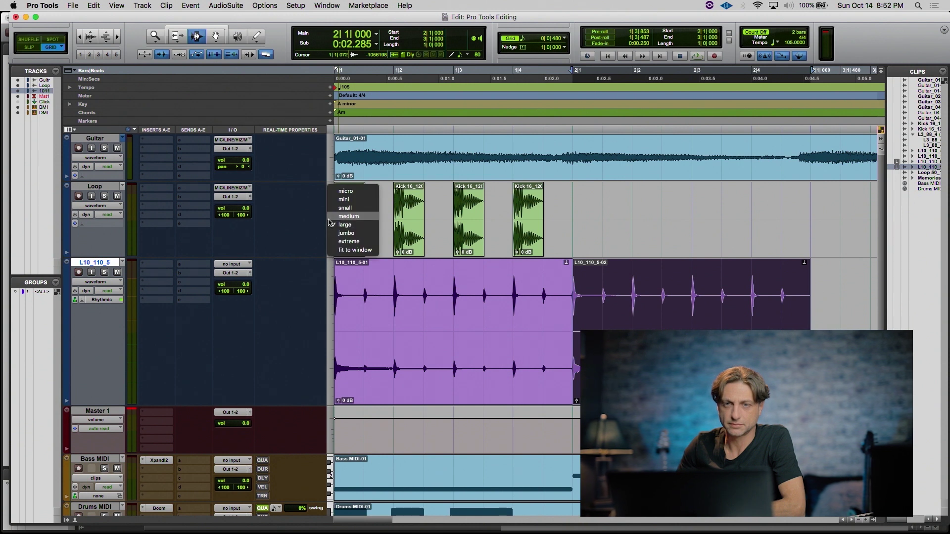
left_click(349, 235)
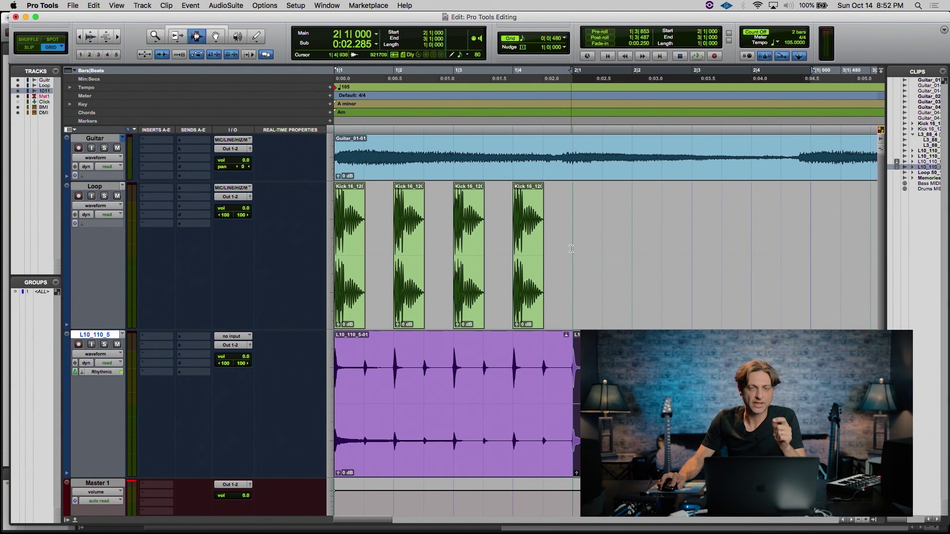
left_click_drag(571, 249, 333, 238)
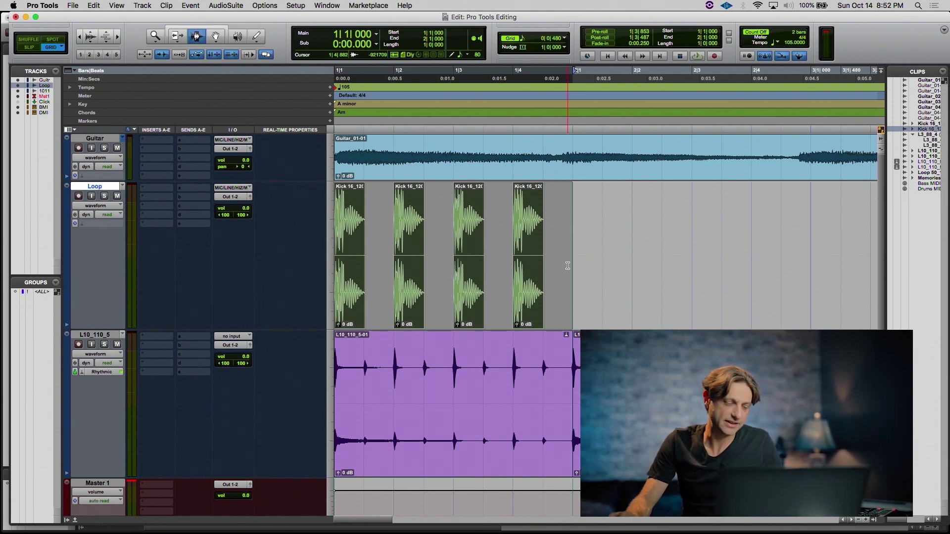
key("super+d")
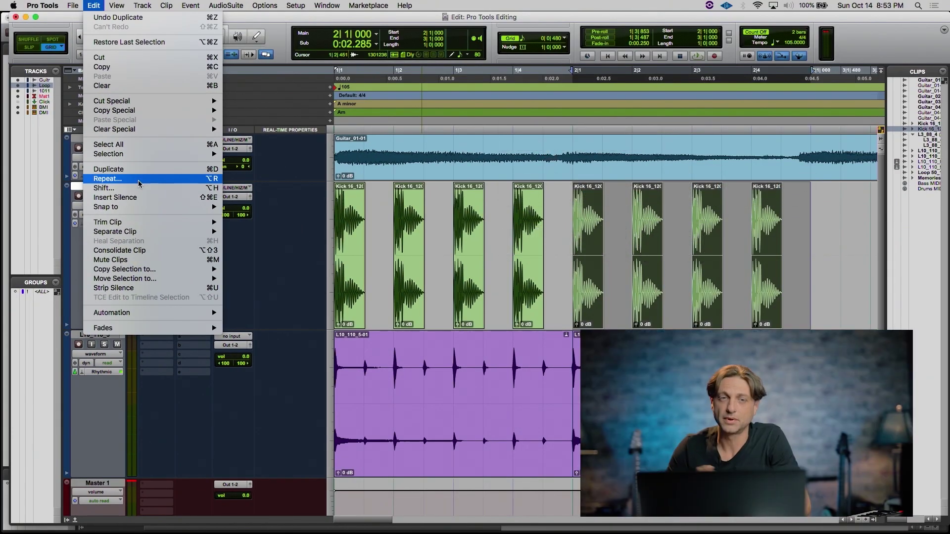
Repeat the Kick 16_120 clips 13 times to reach bar 16, then zoom out
left_click(138, 180)
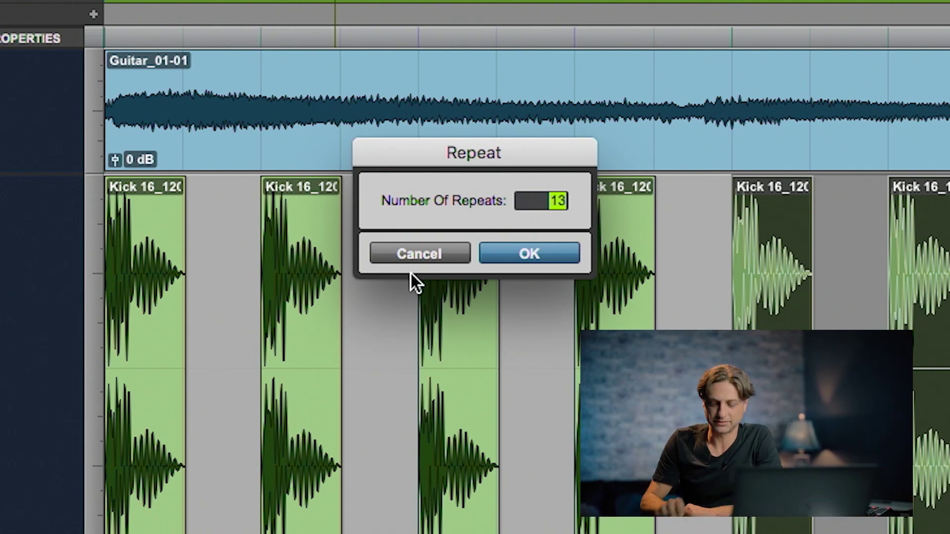
key("Return")
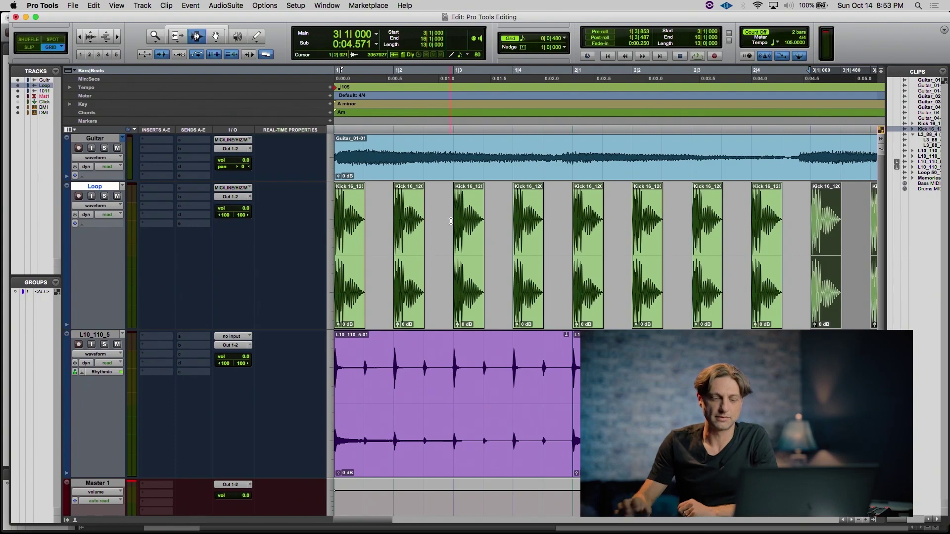
key("super+bracketleft")
key("super+bracketleft")
key("super+bracketleft")
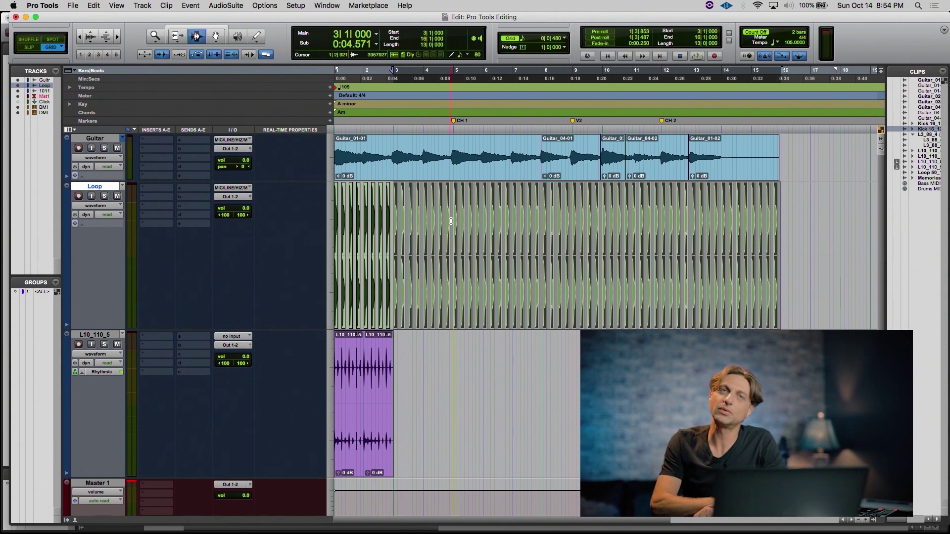
Repeat both L10_110_5 loop clips 7 times along the track
triple_click(358, 413)
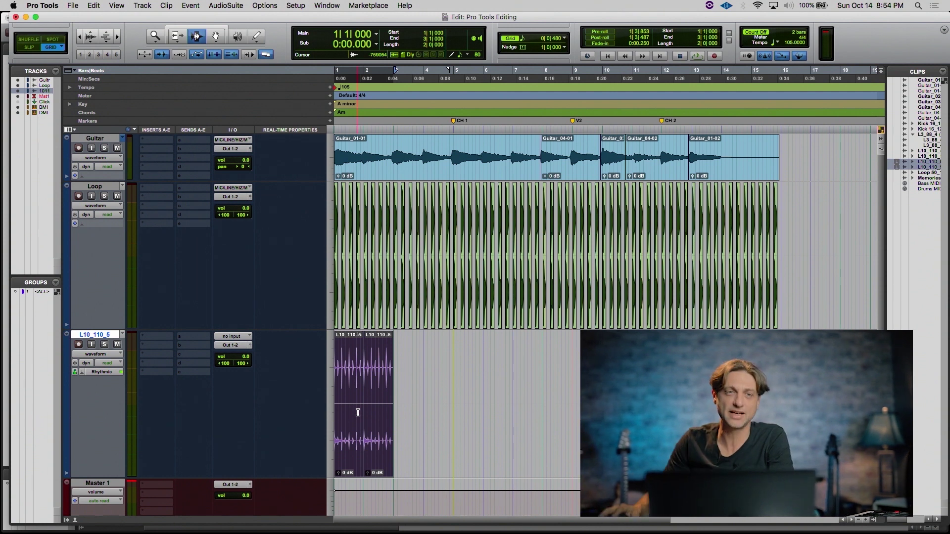
left_click(94, 6)
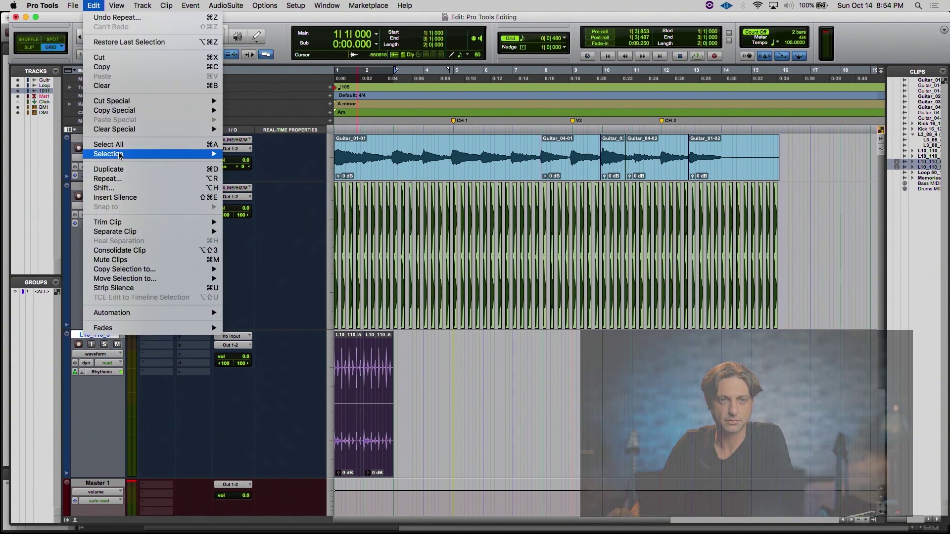
left_click(109, 179)
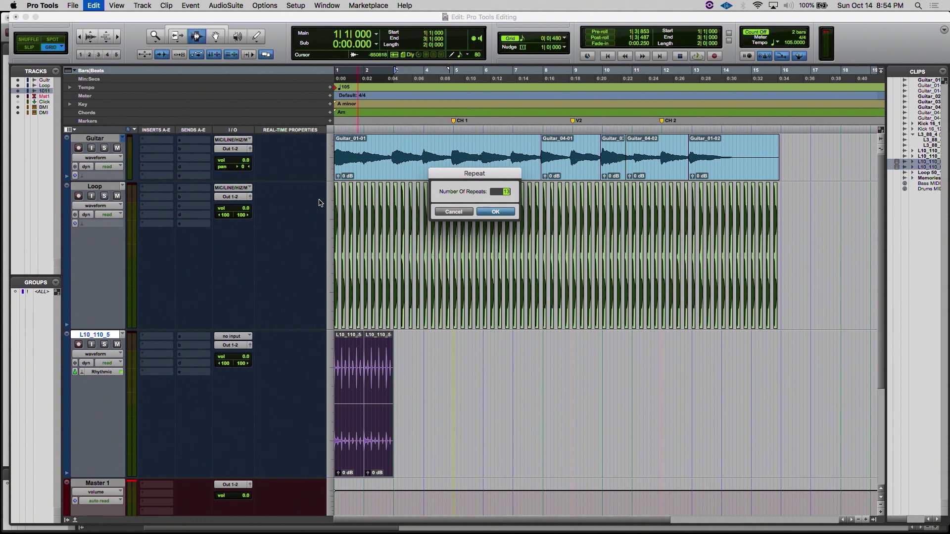
type("7")
key("Return")
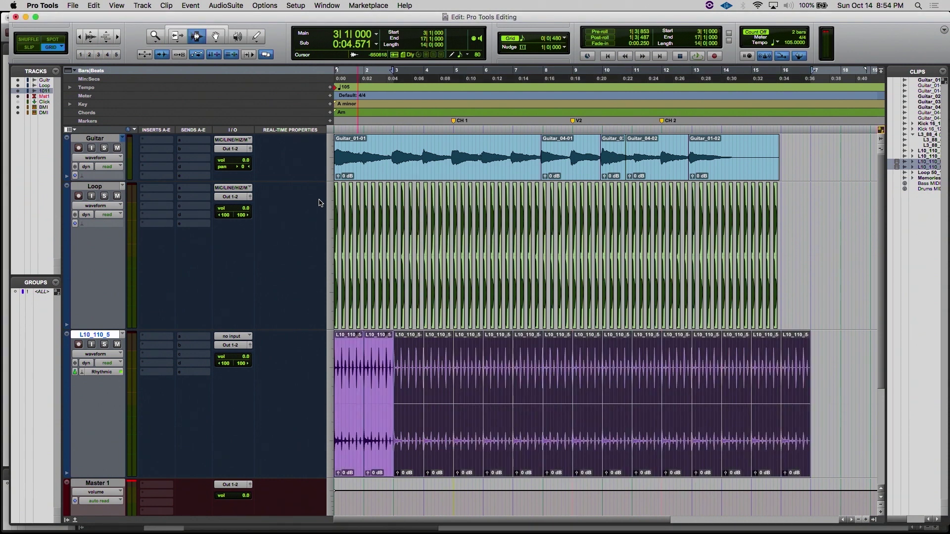
Delete the overhanging L10_110_5 clip past bar 16
left_click(838, 379)
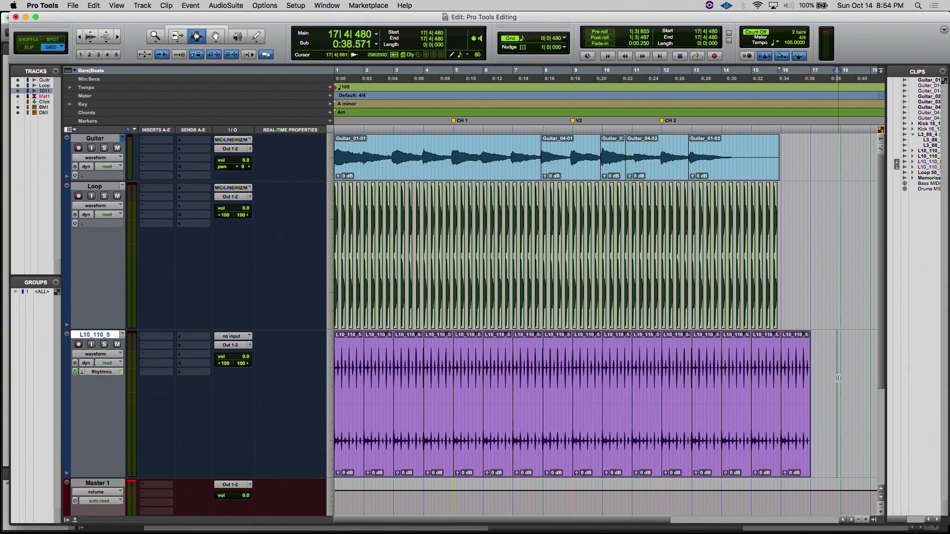
double_click(802, 392)
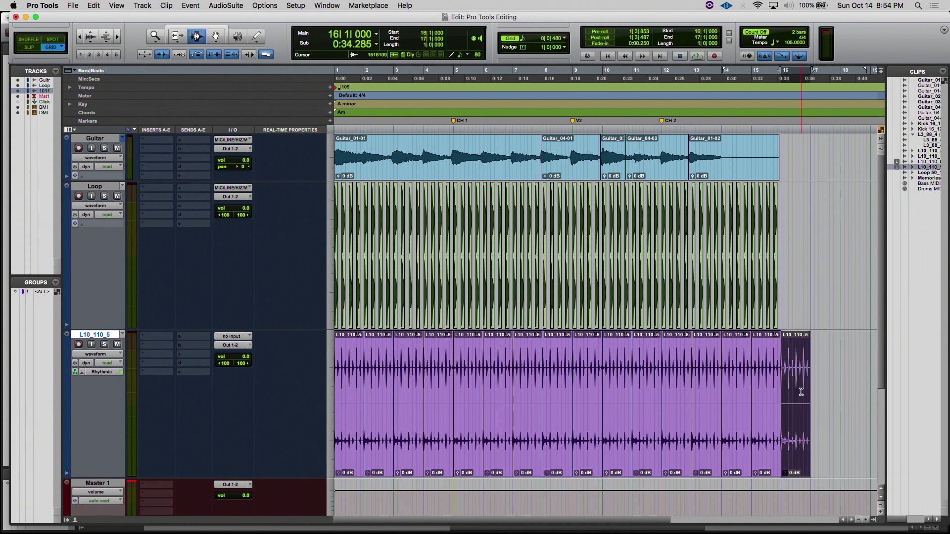
key("Delete")
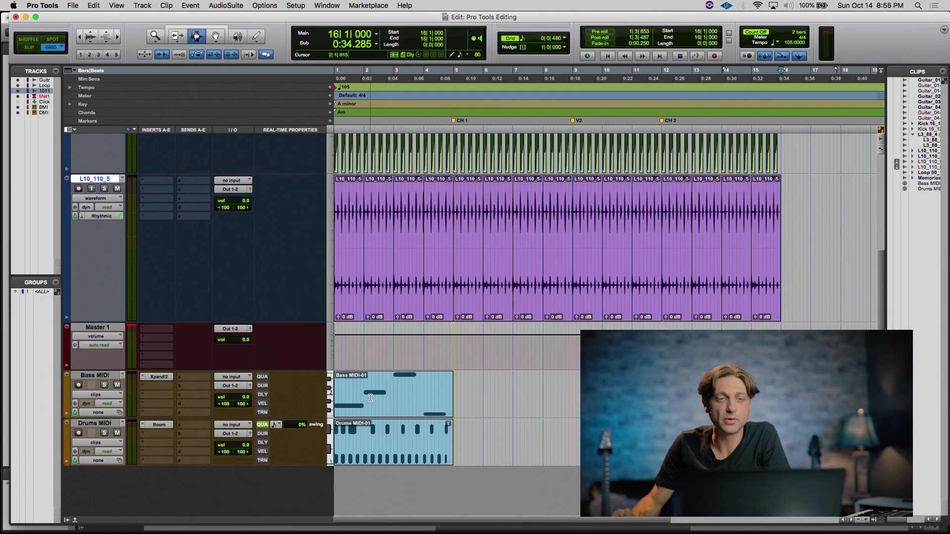
Duplicate the Bass MIDI-01 clip into bars 5–9, then repeat it 4 times
double_click(387, 396)
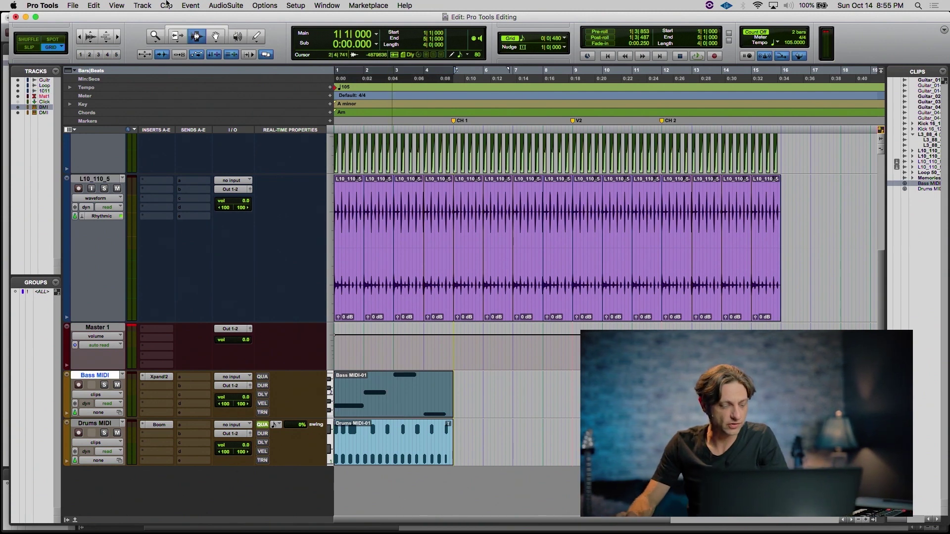
left_click(93, 5)
key("super+d")
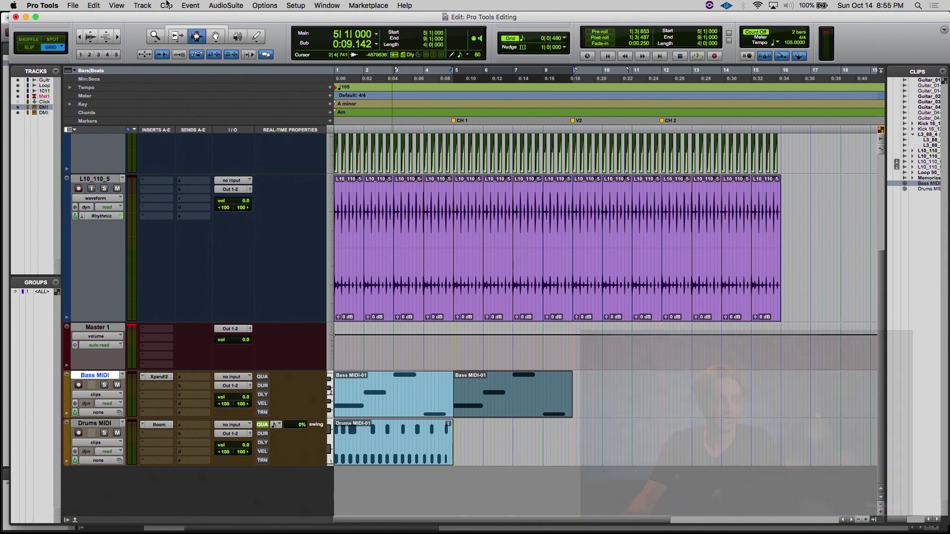
key("alt+r")
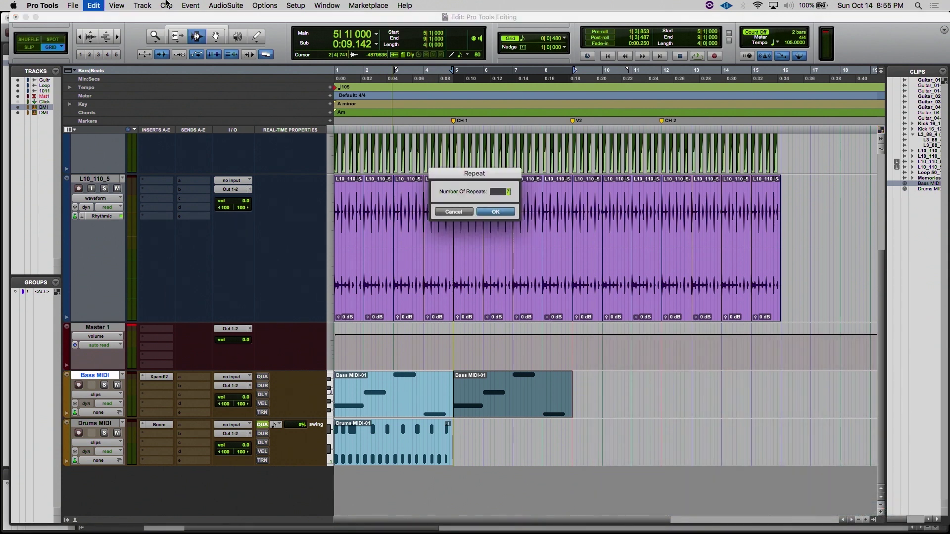
type("4")
key("Return")
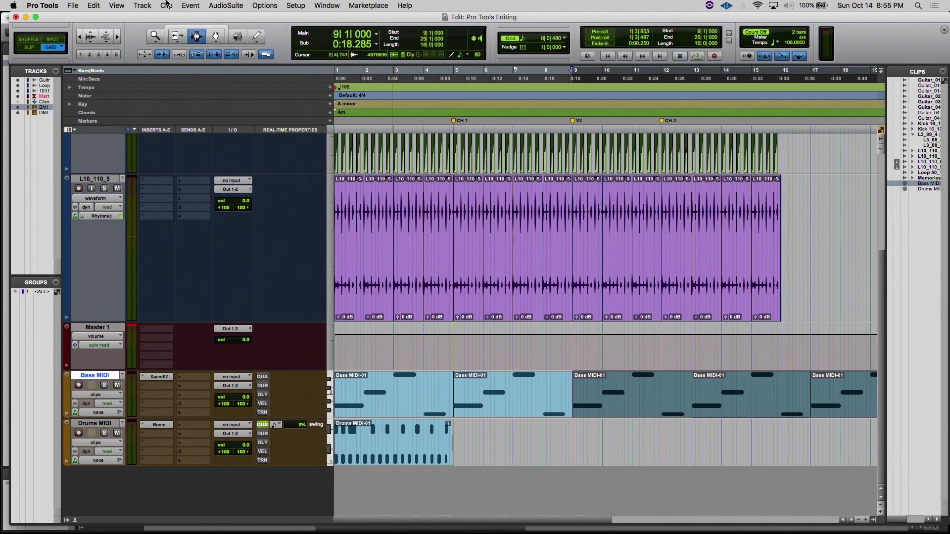
Repeat the Drums MIDI-01 clip 4 times
double_click(406, 440)
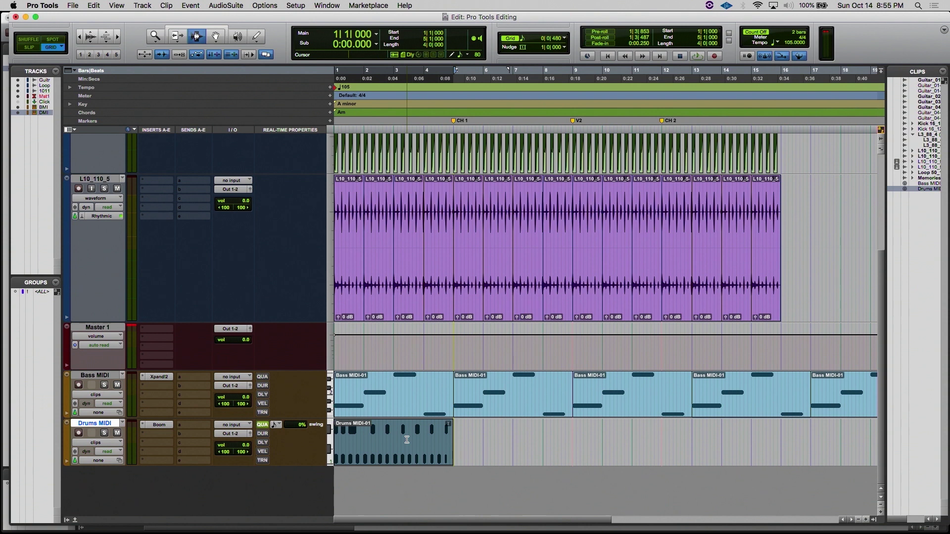
key("alt+r")
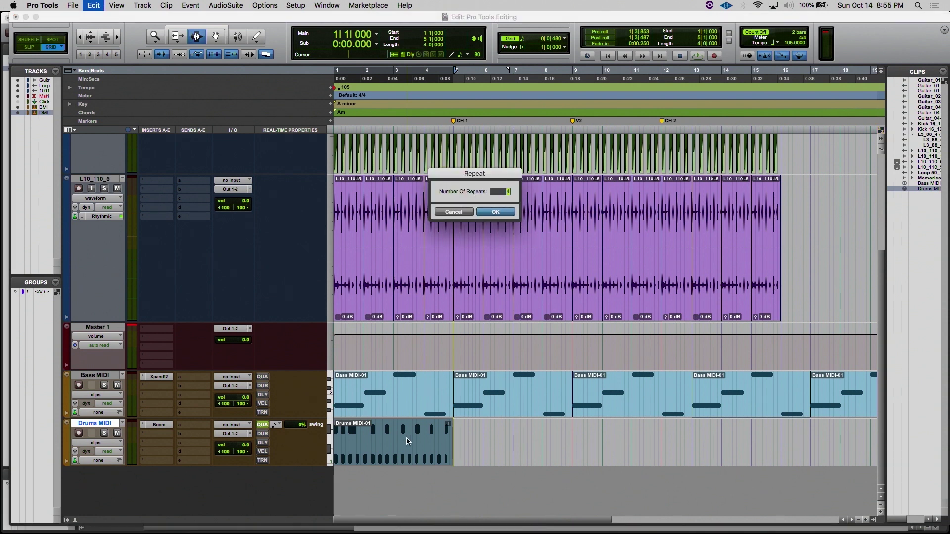
key("Return")
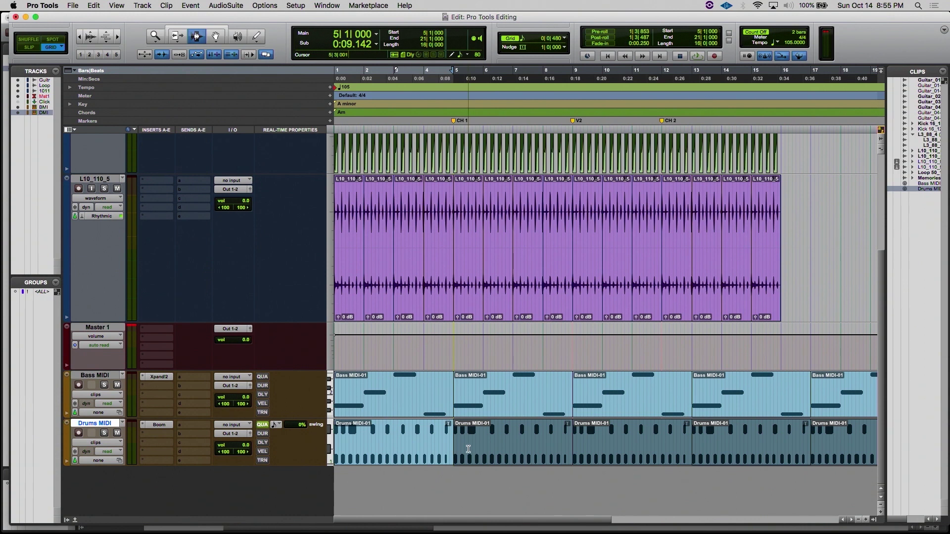
With the grid at 1 bar, delete bars 16–26 on both MIDI tracks
key("r")
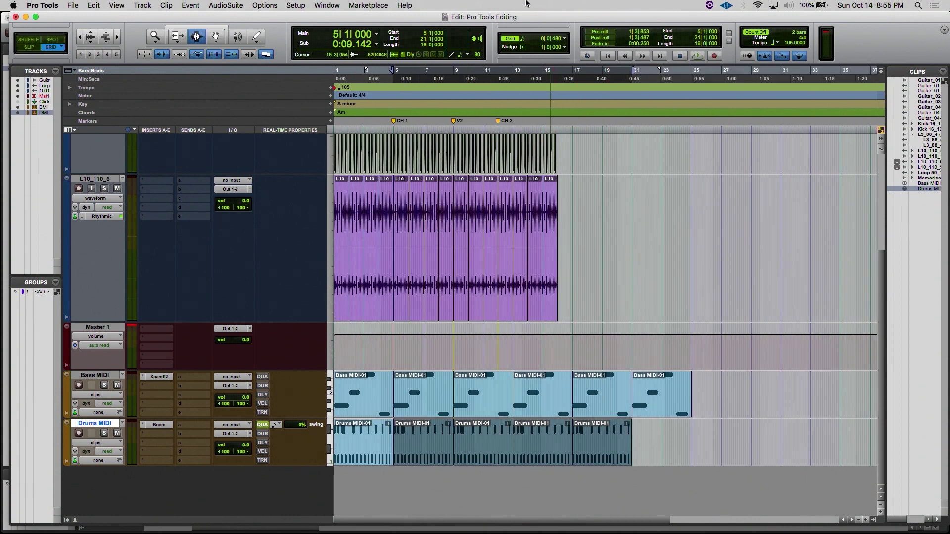
left_click(565, 40)
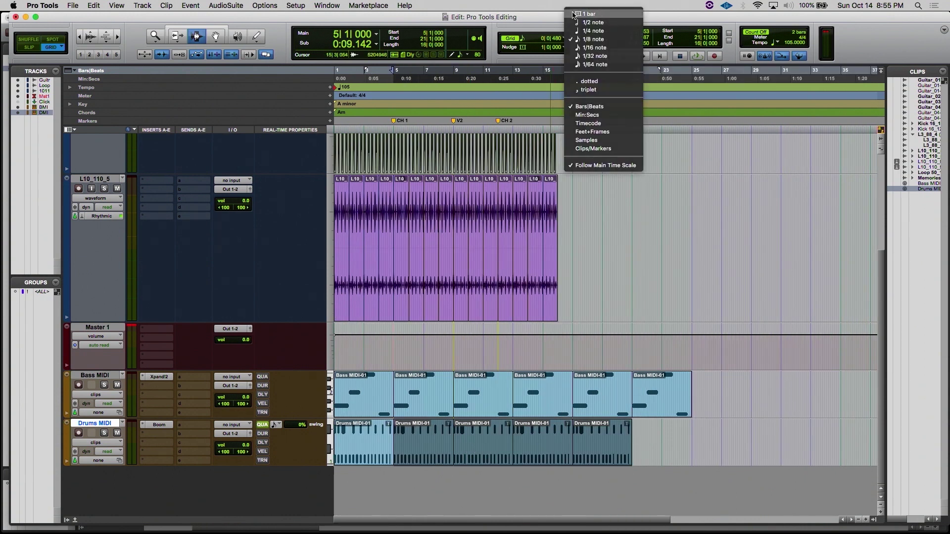
left_click(574, 14)
left_click(558, 375)
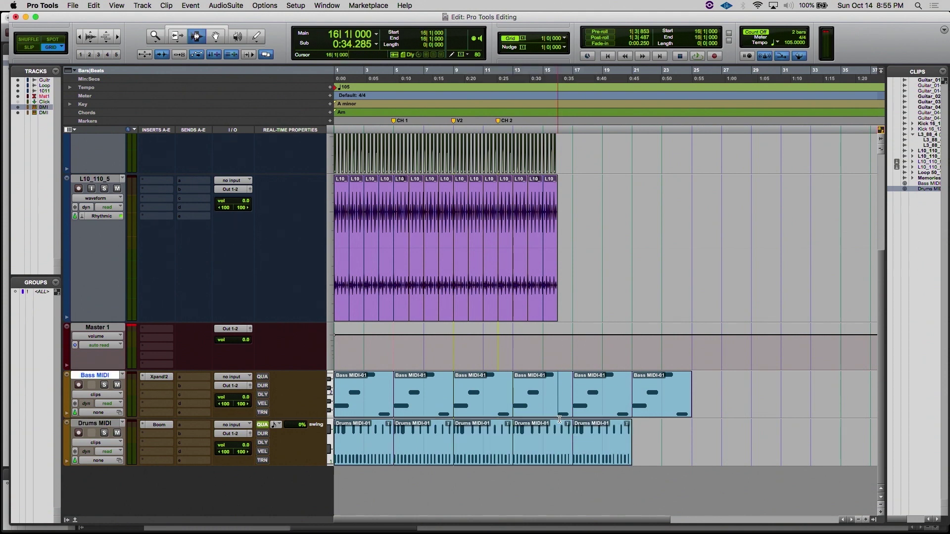
left_click_drag(560, 420, 707, 443)
key("Delete")
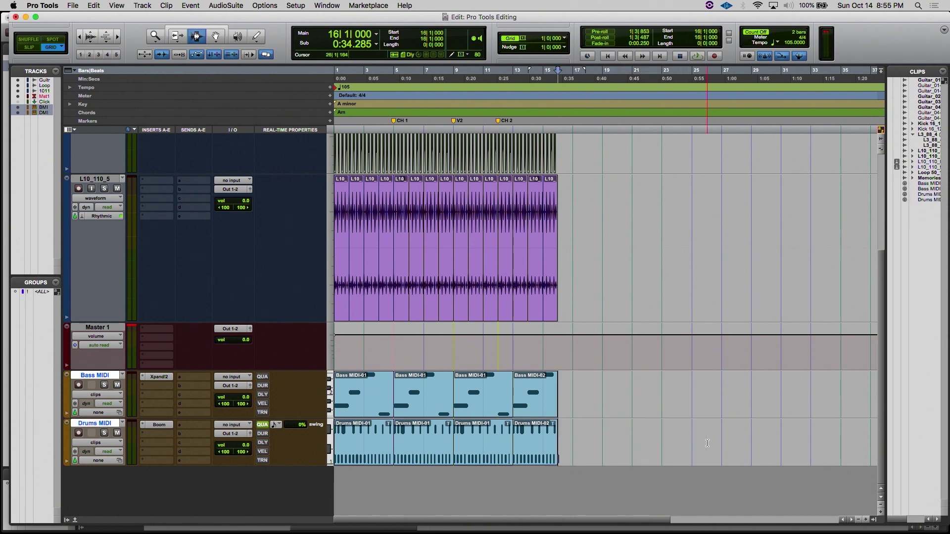